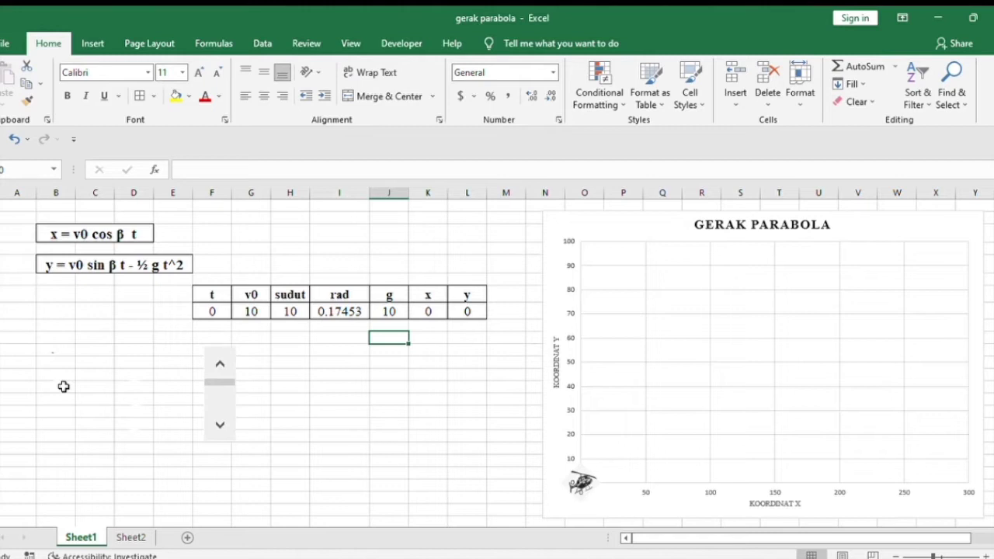
# Step: Examine the x and y motion equations and the t and v0 headers of the parameter table
pyautogui.click(57, 242)
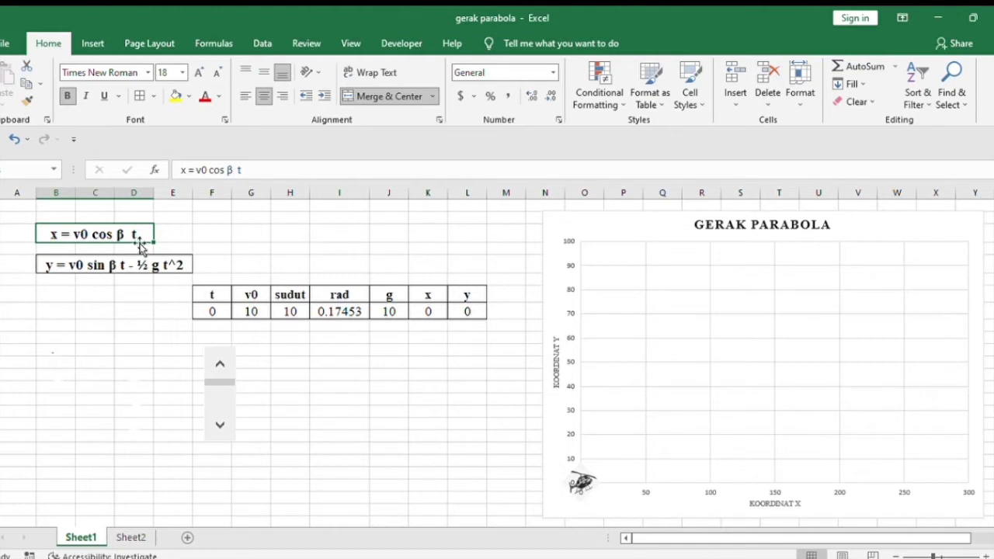
pyautogui.click(40, 275)
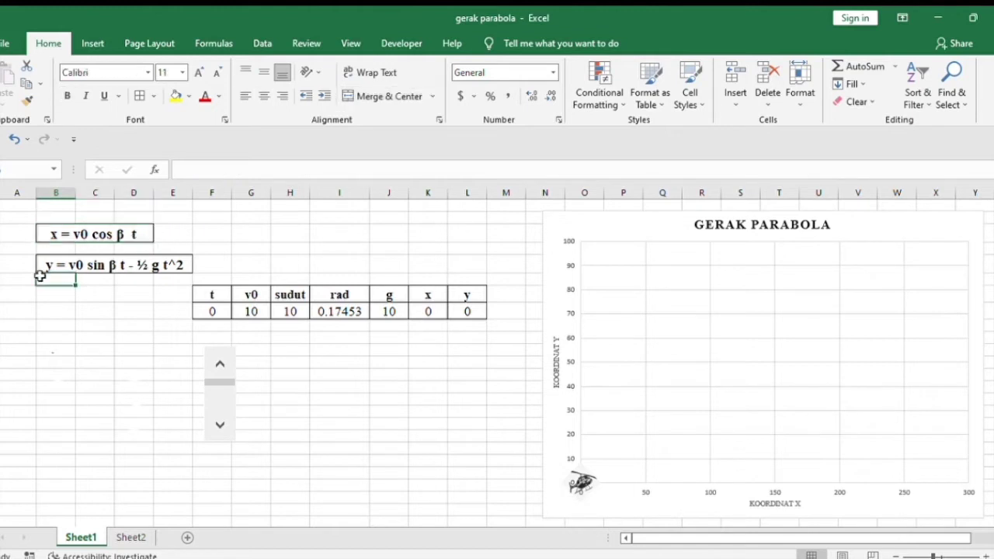
pyautogui.click(53, 264)
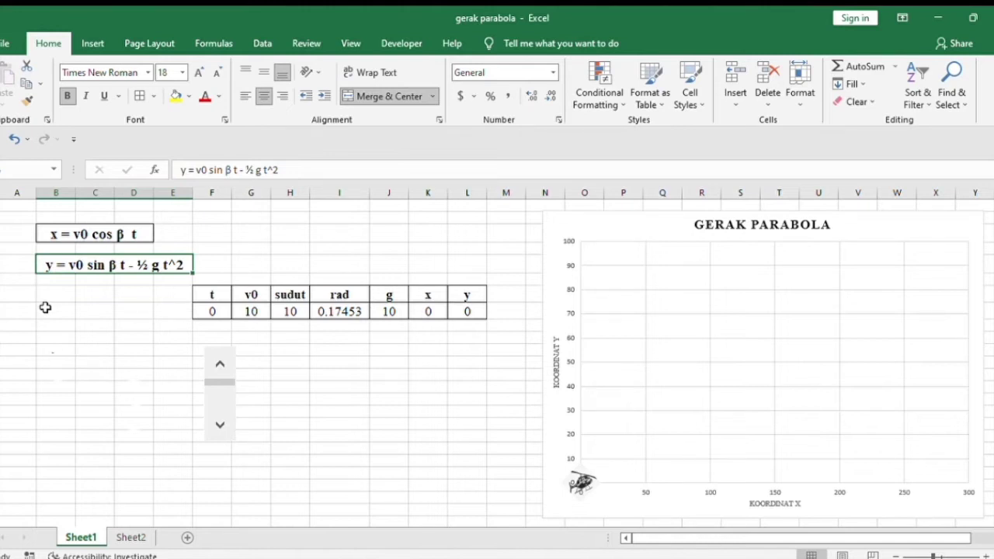
pyautogui.click(242, 290)
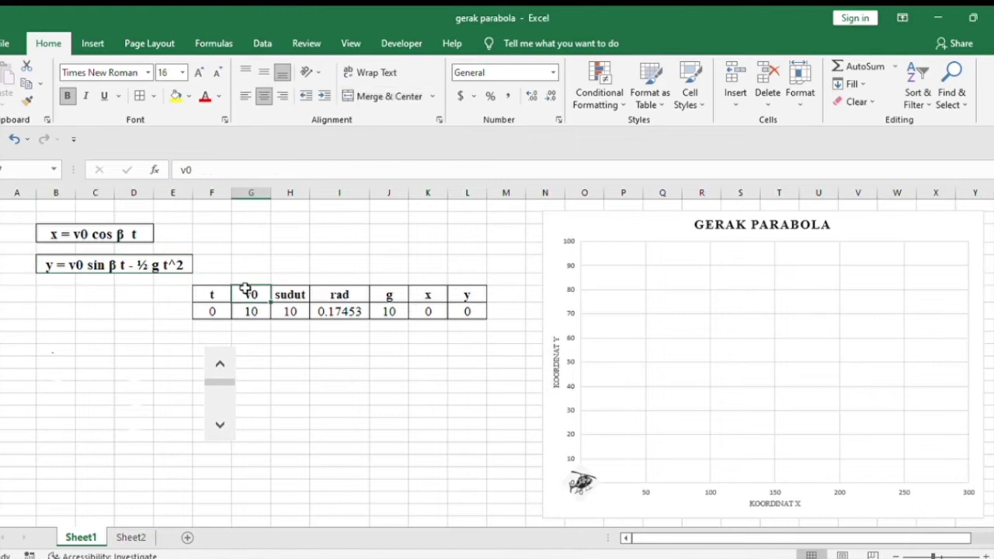
pyautogui.click(230, 290)
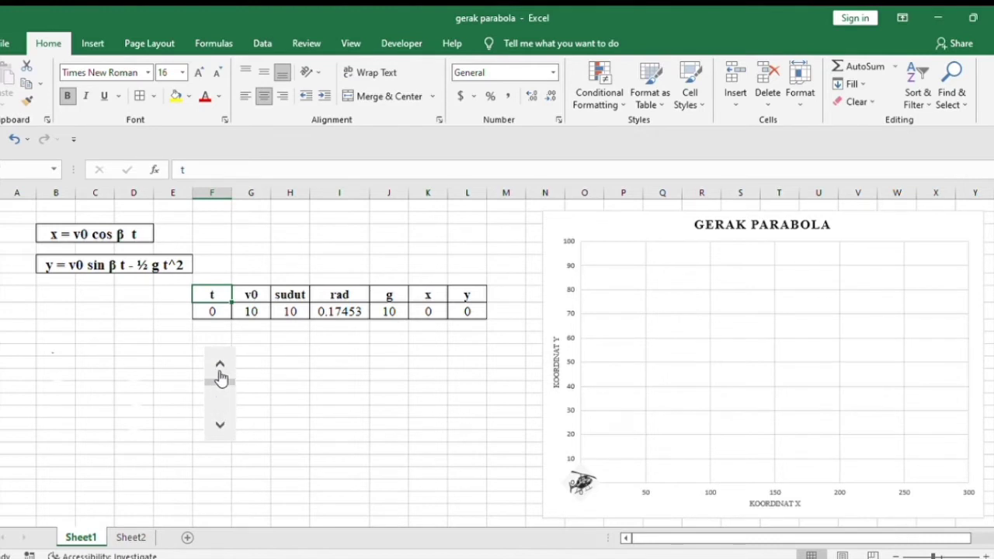
# Step: Test the scroll bar linked to t by running it up to 10, stepping it to 3 and returning it to 0
pyautogui.moveTo(221, 380); pyautogui.dragTo(220, 419)
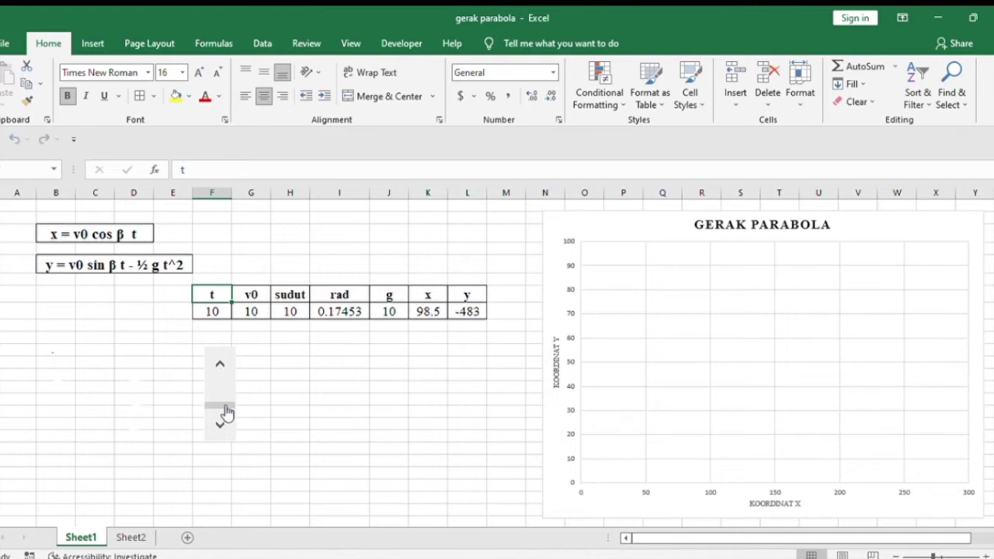
pyautogui.click(222, 400)
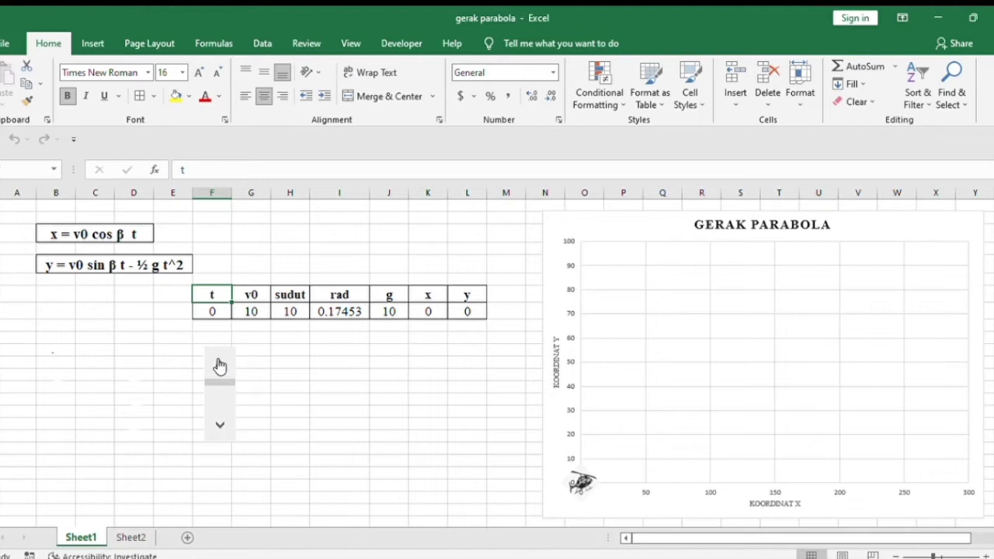
pyautogui.click(222, 427)
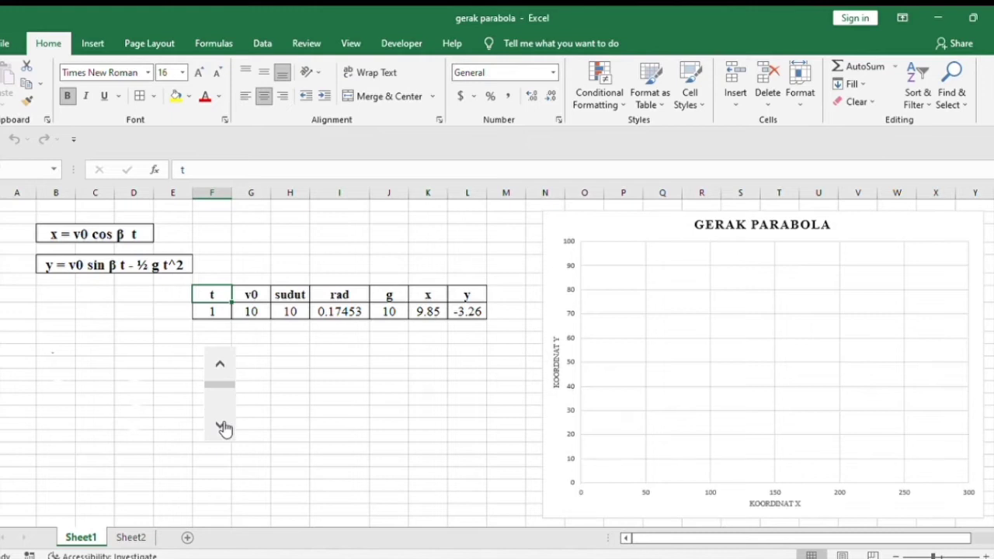
pyautogui.click(222, 426)
pyautogui.click(222, 426)
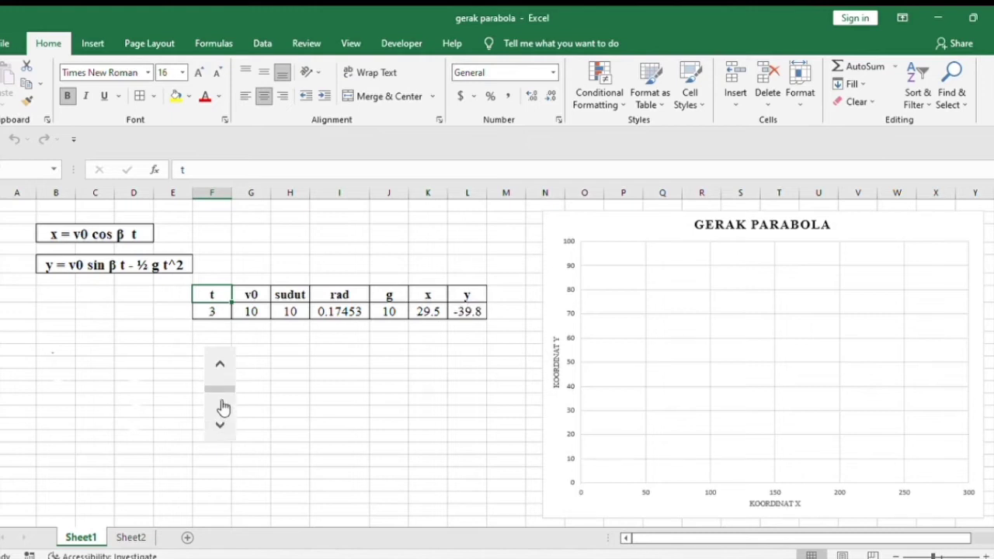
pyautogui.moveTo(222, 389); pyautogui.dragTo(222, 366)
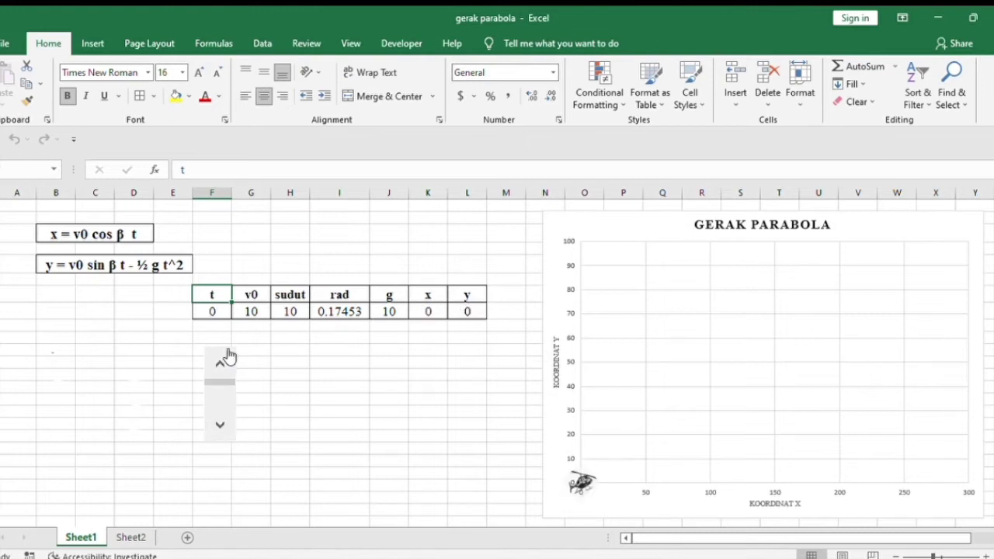
# Step: Examine the v0, sudut, rad and g entries of the parameter table and the GERAK PARABOLA chart
pyautogui.click(257, 294)
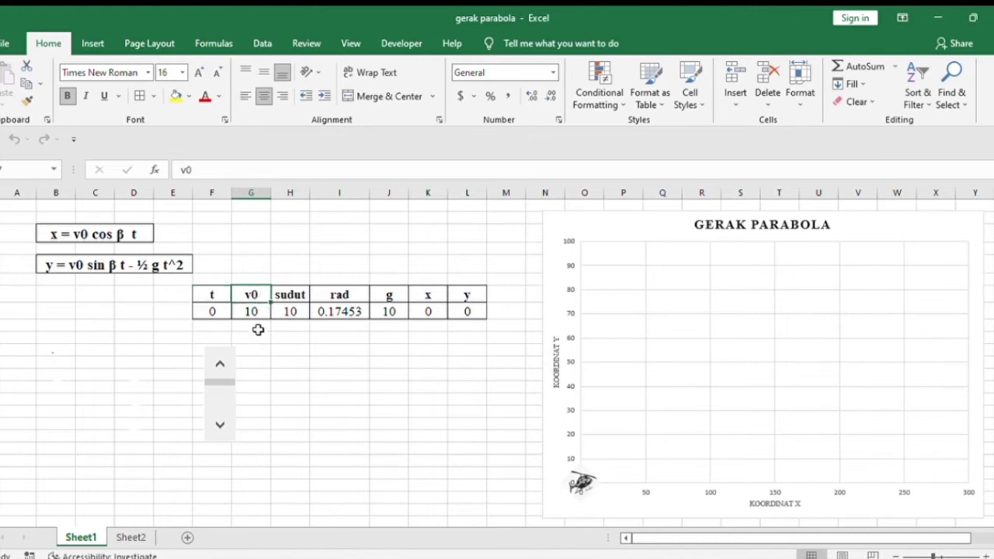
pyautogui.click(251, 316)
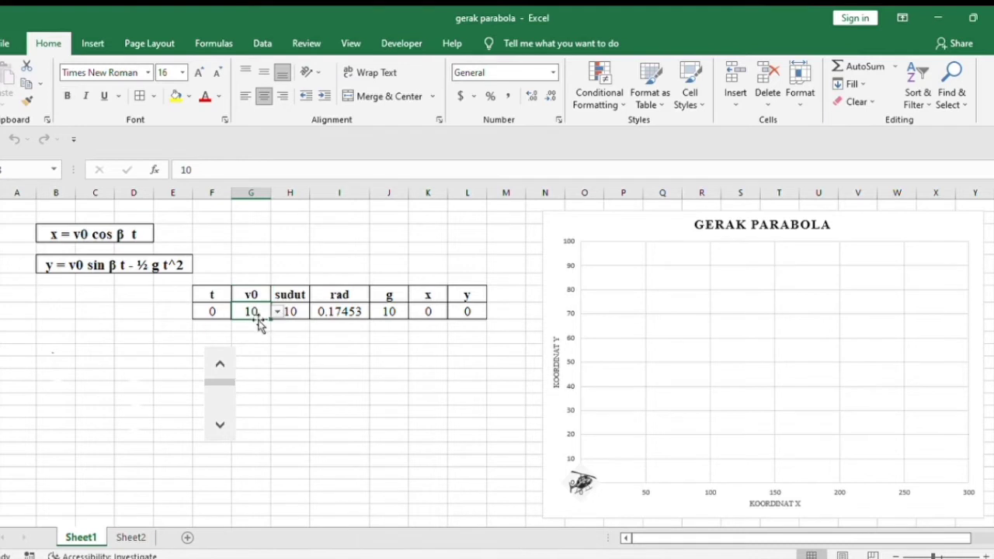
pyautogui.click(284, 312)
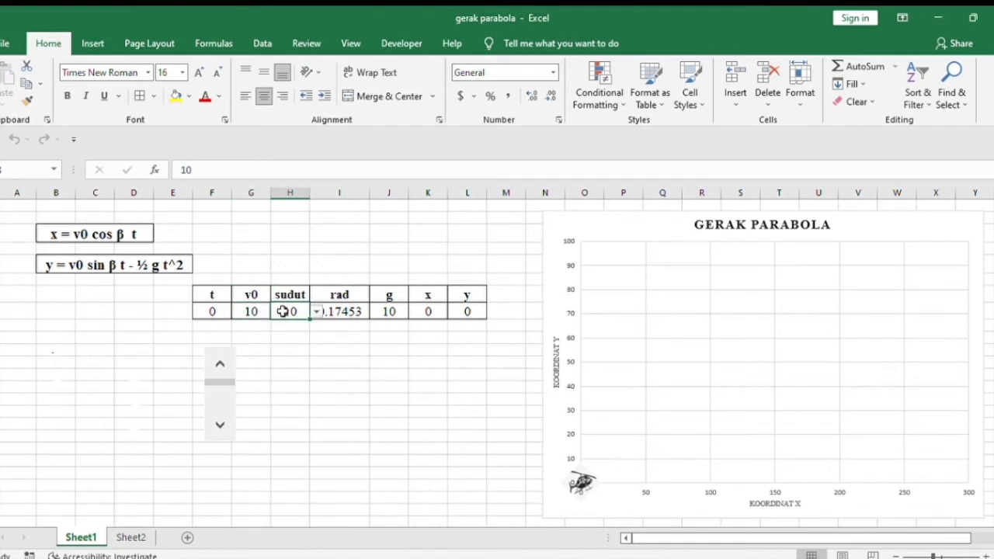
pyautogui.moveTo(258, 311)
pyautogui.mouseDown()
pyautogui.moveTo(284, 311)
pyautogui.moveTo(274, 313)
pyautogui.mouseUp()
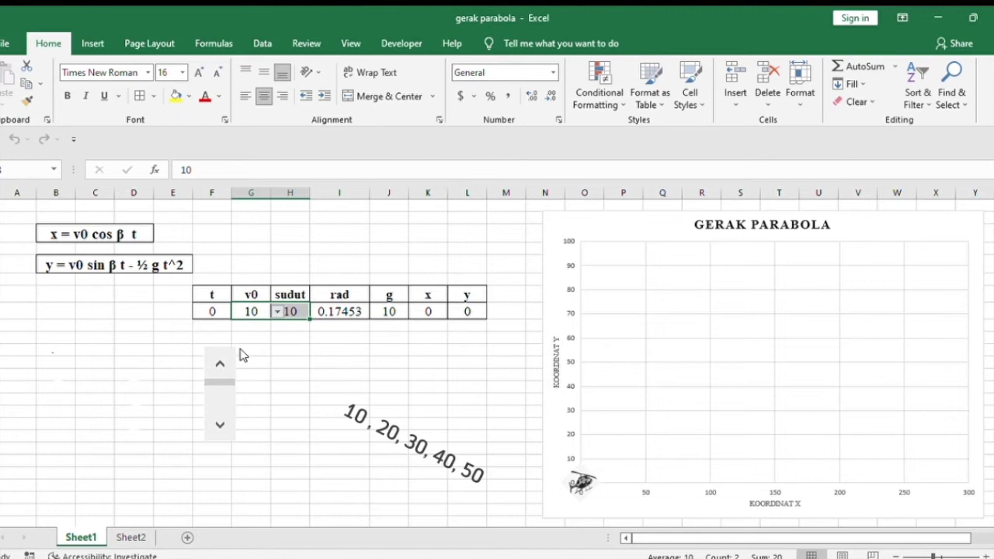
pyautogui.click(292, 295)
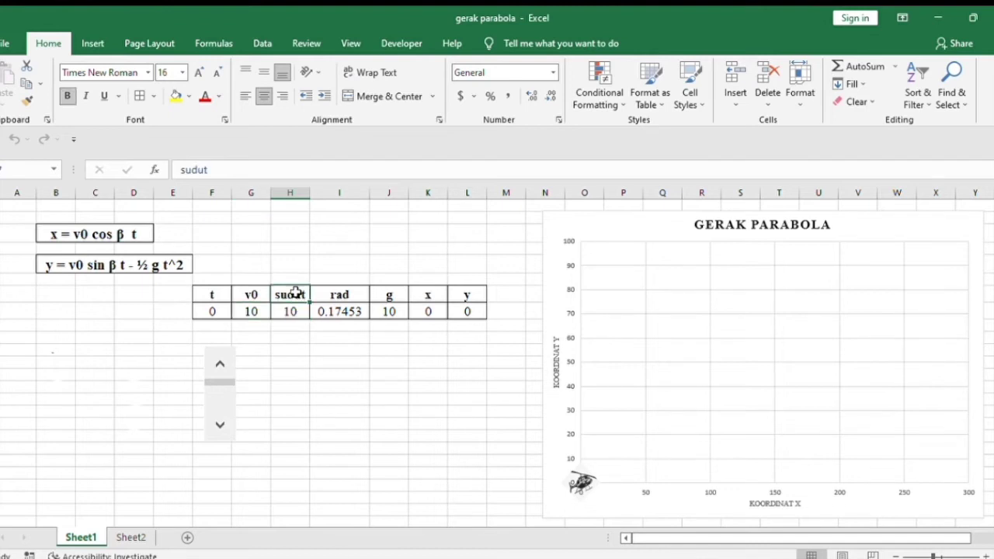
pyautogui.click(286, 312)
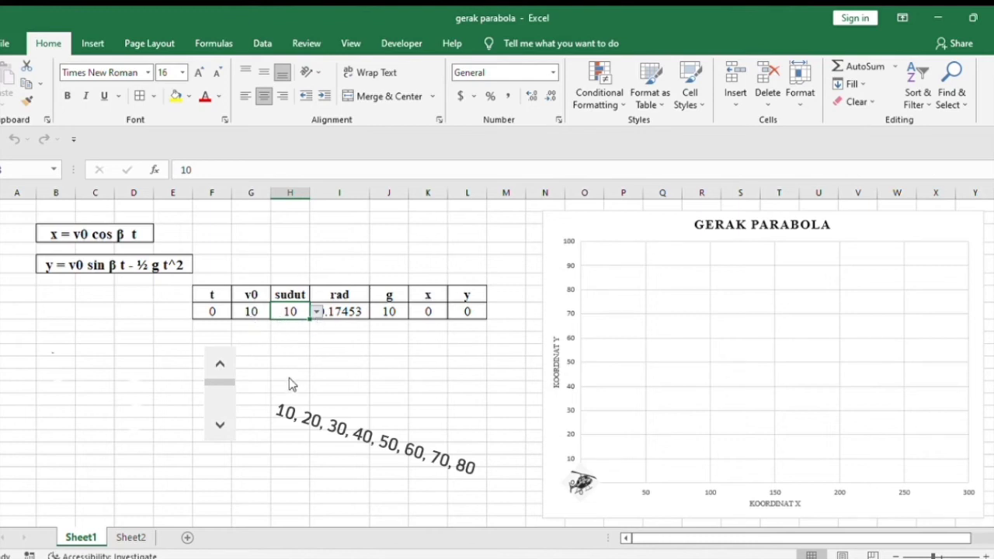
pyautogui.click(340, 290)
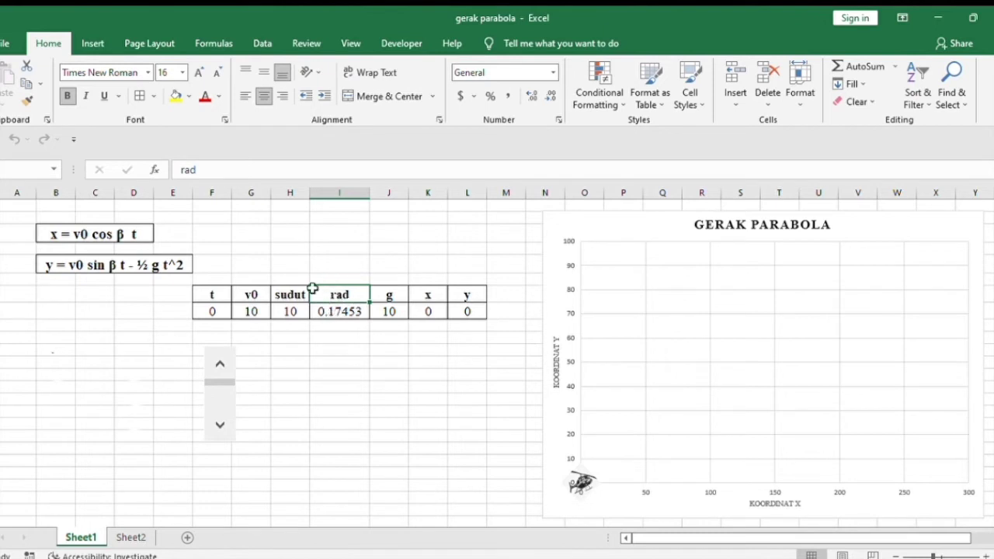
pyautogui.click(392, 293)
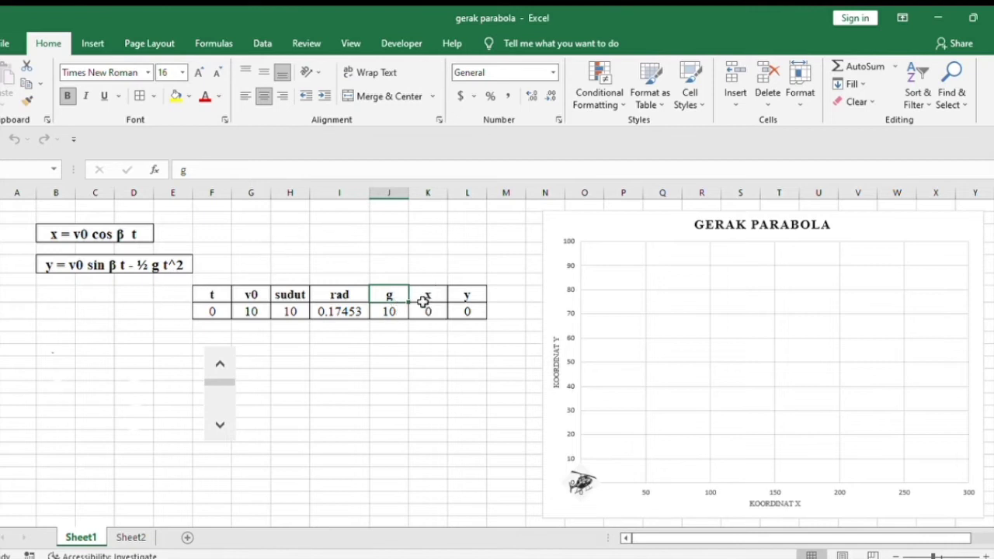
pyautogui.click(443, 362)
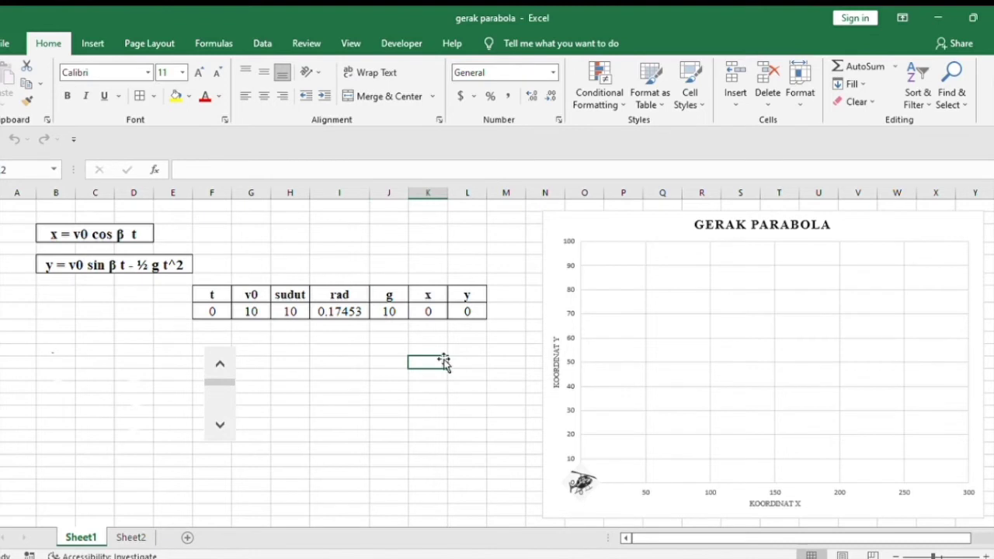
pyautogui.click(728, 377)
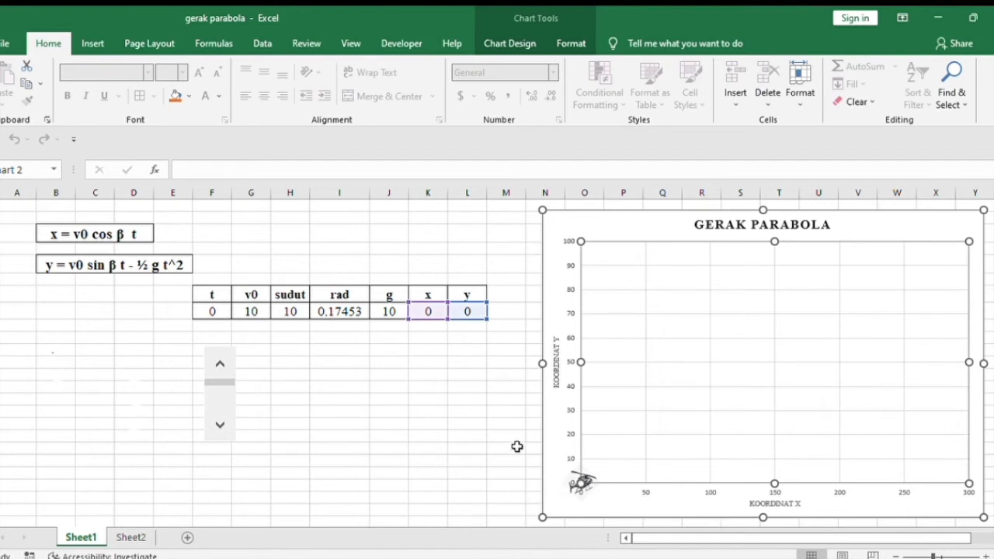
pyautogui.click(457, 435)
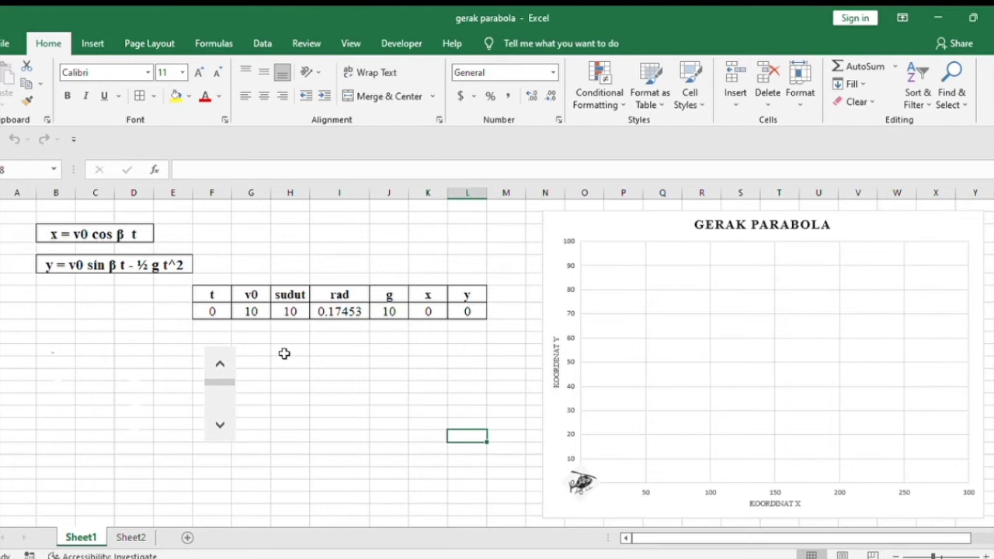
# Step: Set the initial velocity v0 to 40 and the angle sudut to 60 in the parameter table
pyautogui.click(259, 312)
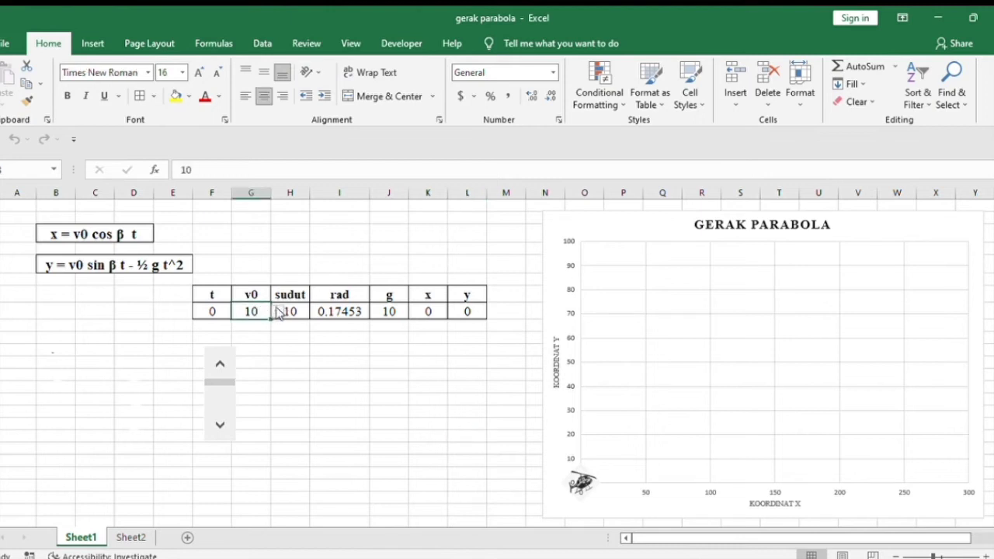
pyautogui.click(240, 350)
pyautogui.click(292, 312)
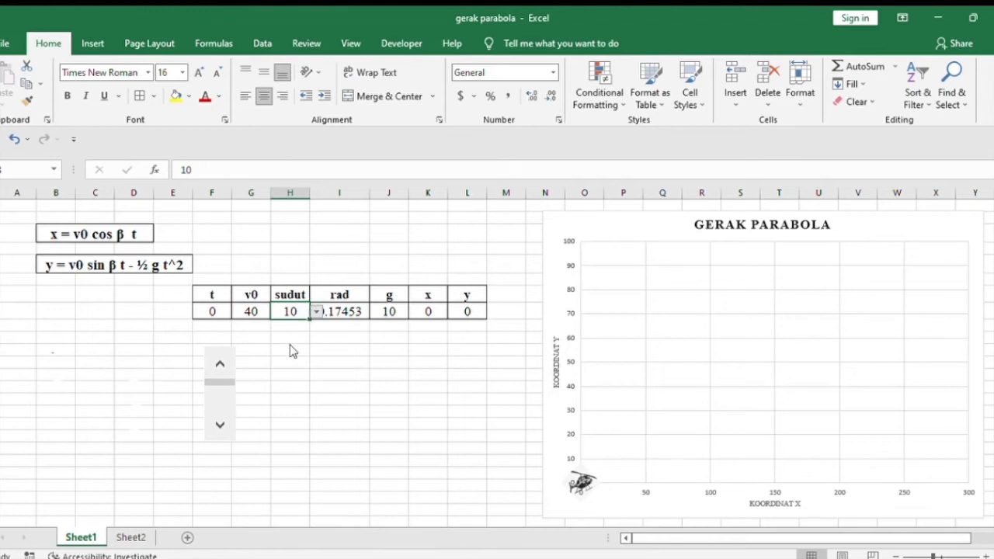
pyautogui.write('60')
pyautogui.press('Return')
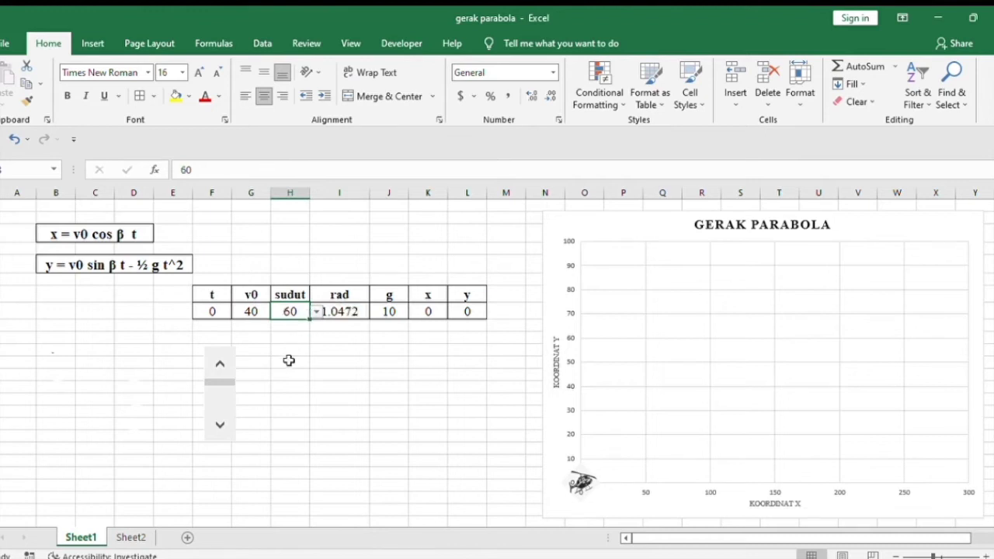
# Step: Advance the time t to 1 with the scroll bar to move the helicopter along its trajectory
pyautogui.click(337, 346)
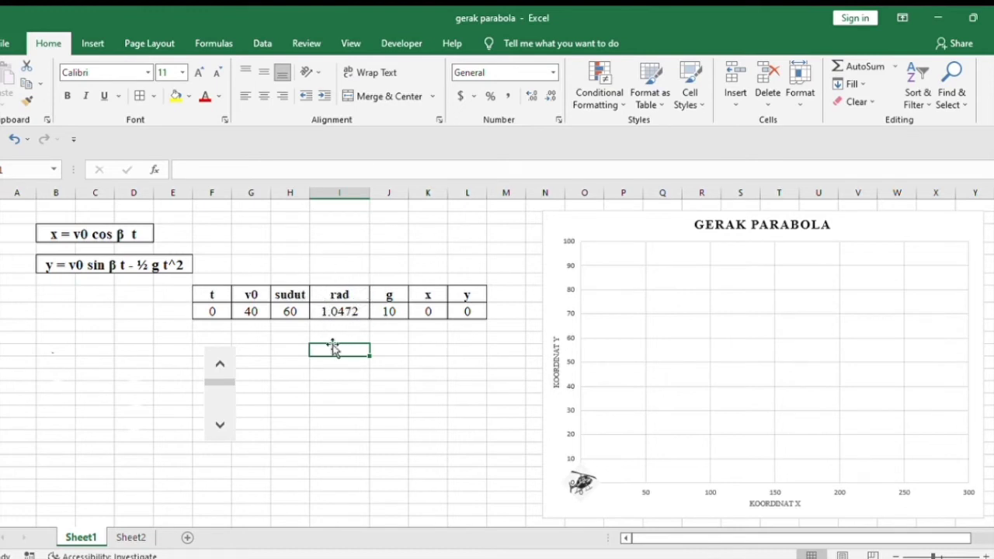
pyautogui.click(394, 326)
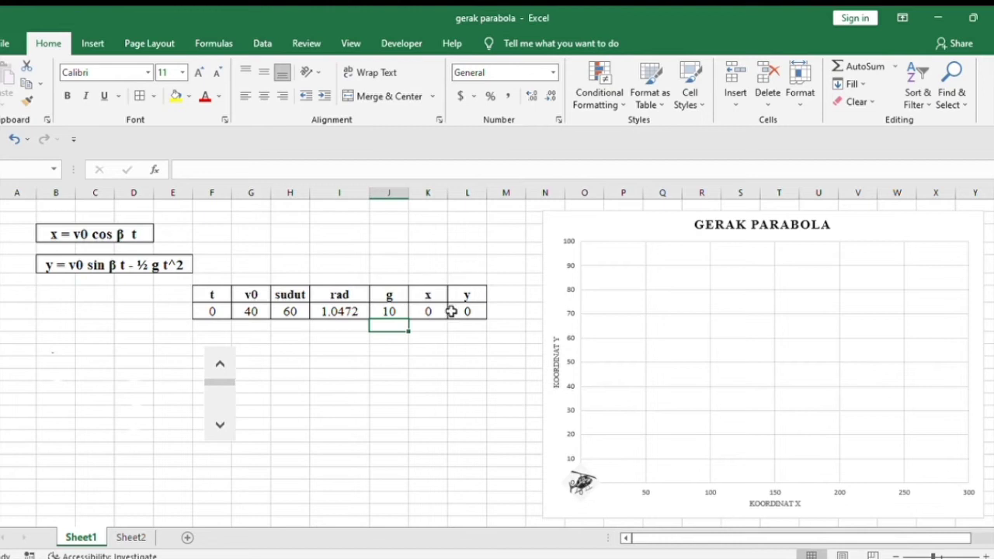
pyautogui.click(319, 385)
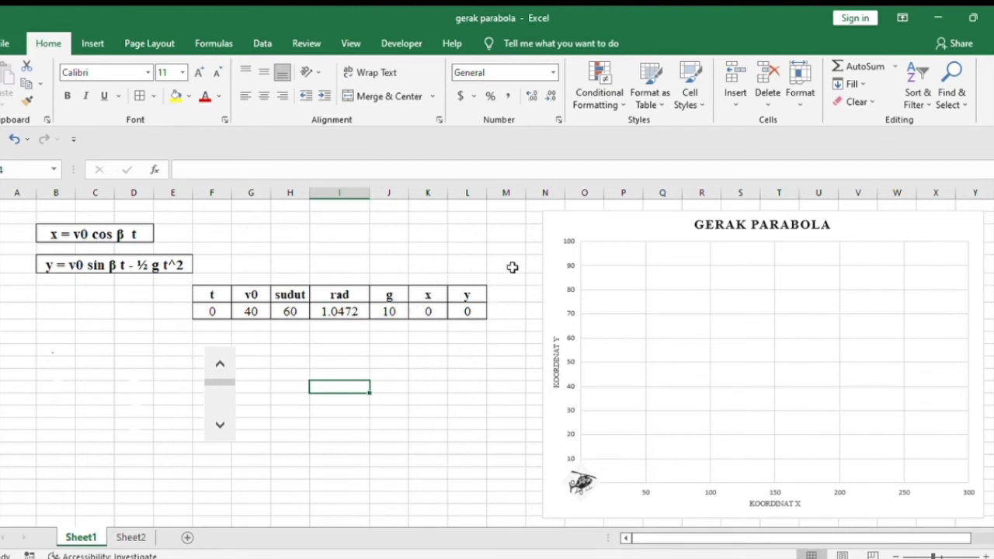
pyautogui.click(219, 423)
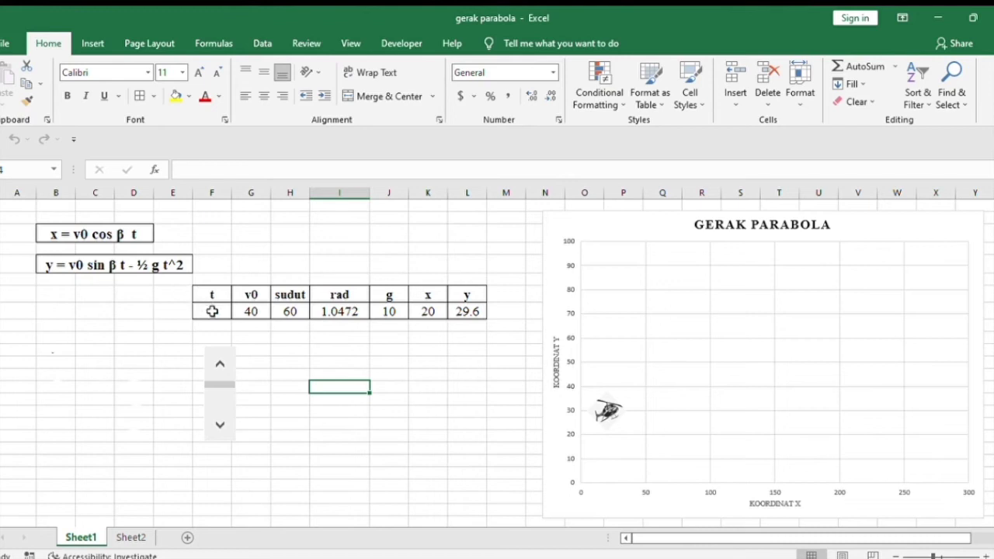
# Step: Insert HASIL into the Sheet2 table title so it reads DATA HASIL PERCOBAAN GERAK PARABOLA
pyautogui.click(120, 537)
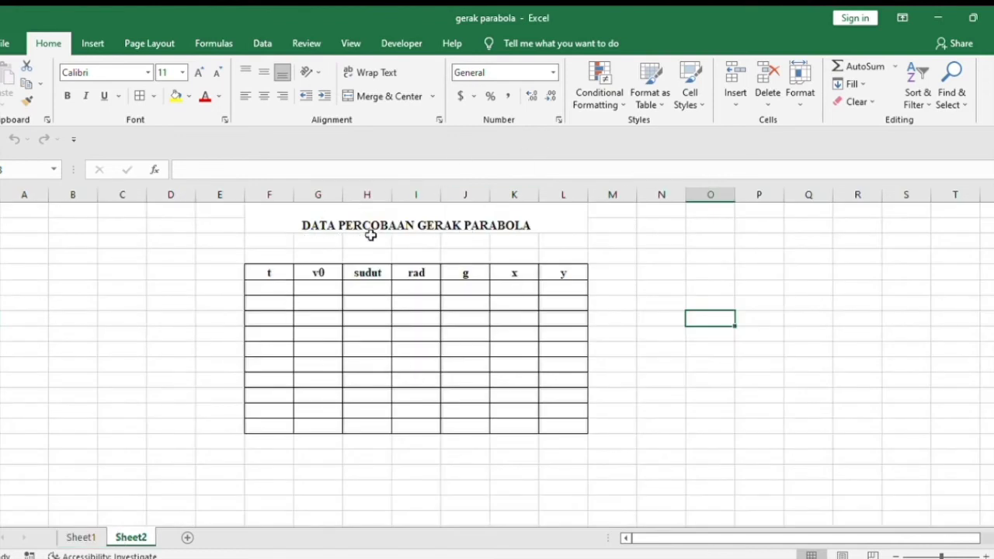
pyautogui.click(341, 227)
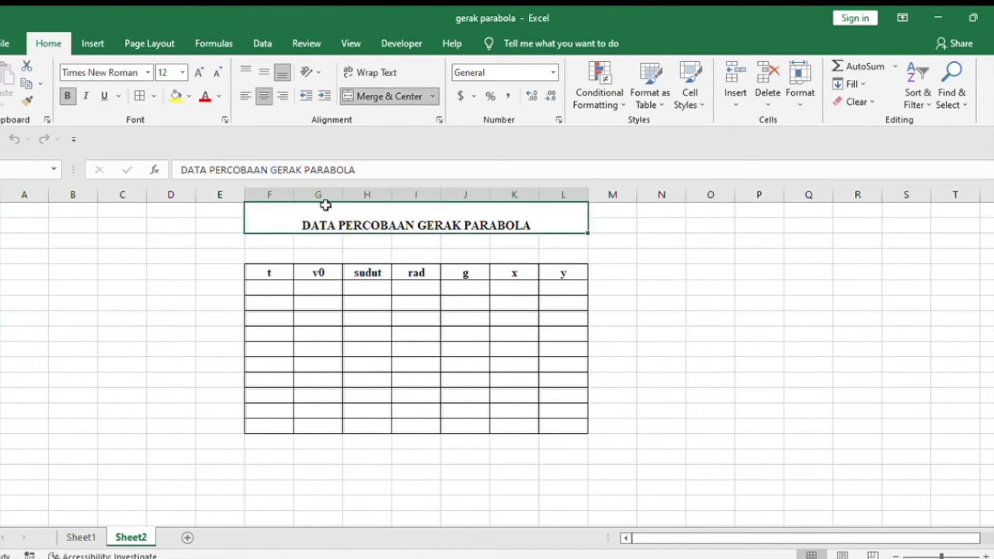
pyautogui.click(210, 170)
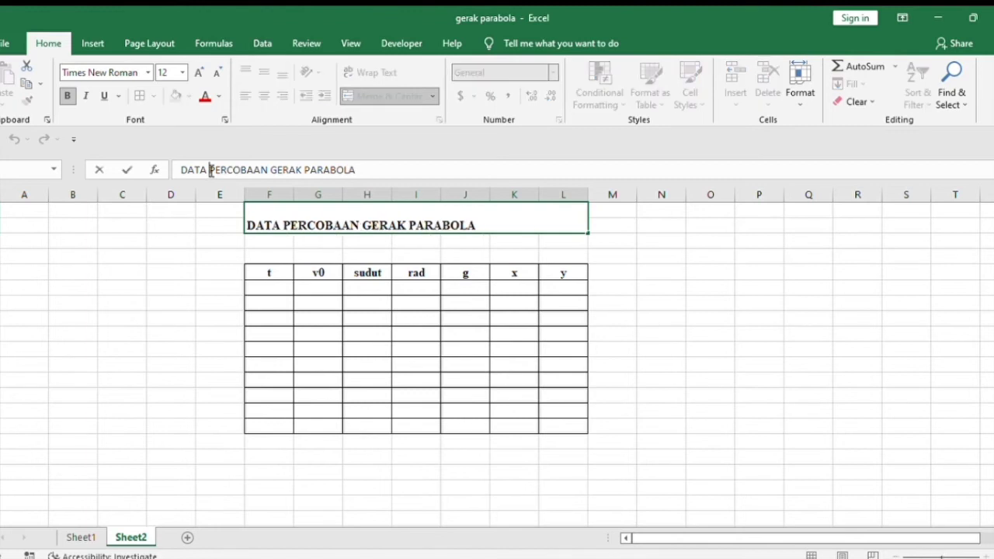
pyautogui.write('has')
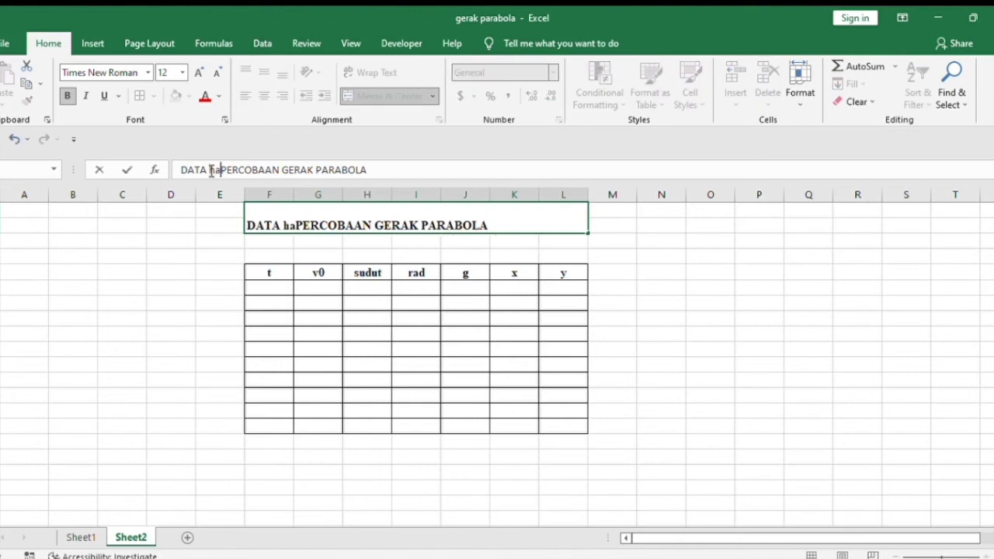
pyautogui.press('BackSpace')
pyautogui.press('BackSpace')
pyautogui.press('BackSpace')
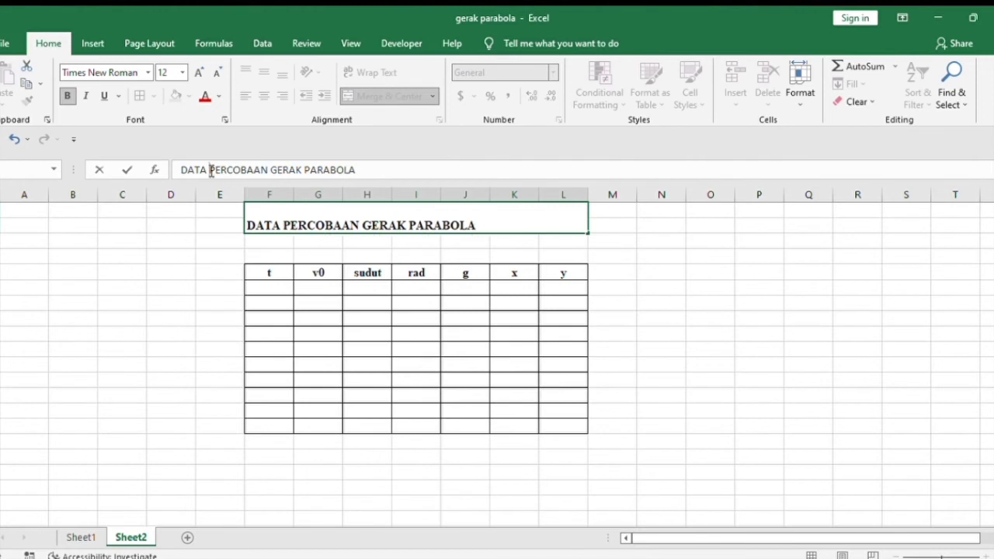
pyautogui.write('HASI')
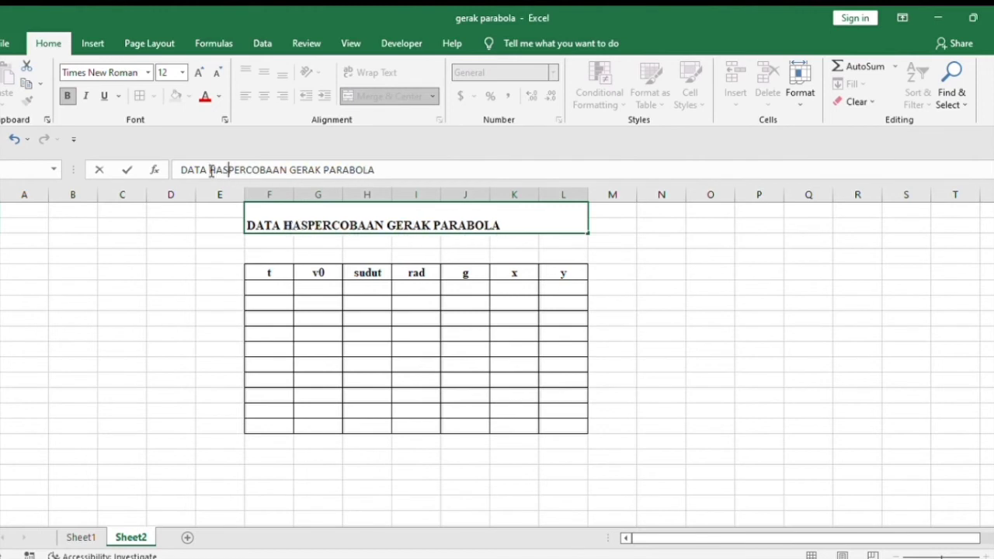
pyautogui.write('L')
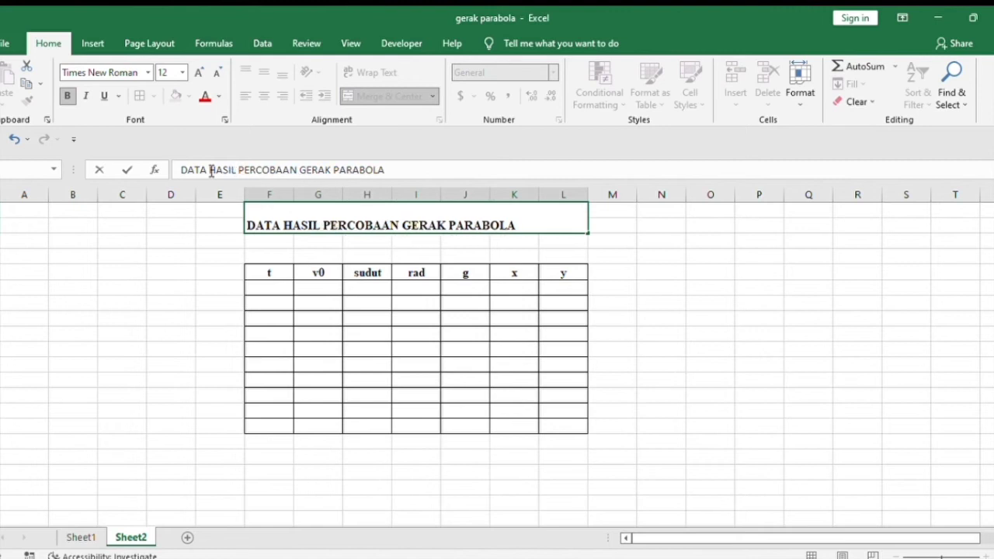
pyautogui.click(652, 268)
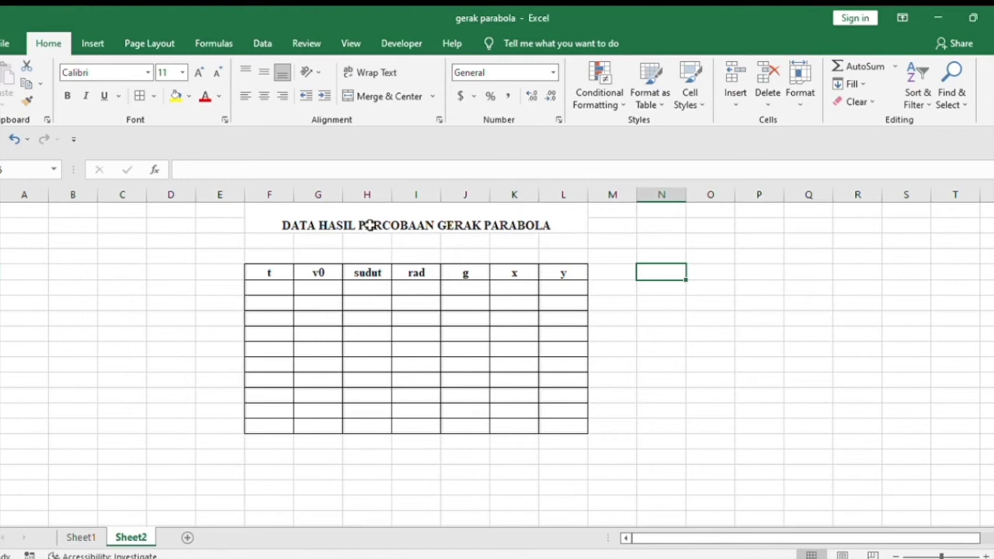
# Step: Copy the t = 1 value row from the Sheet1 parameter table into the first empty row of the Sheet2 results table
pyautogui.click(271, 285)
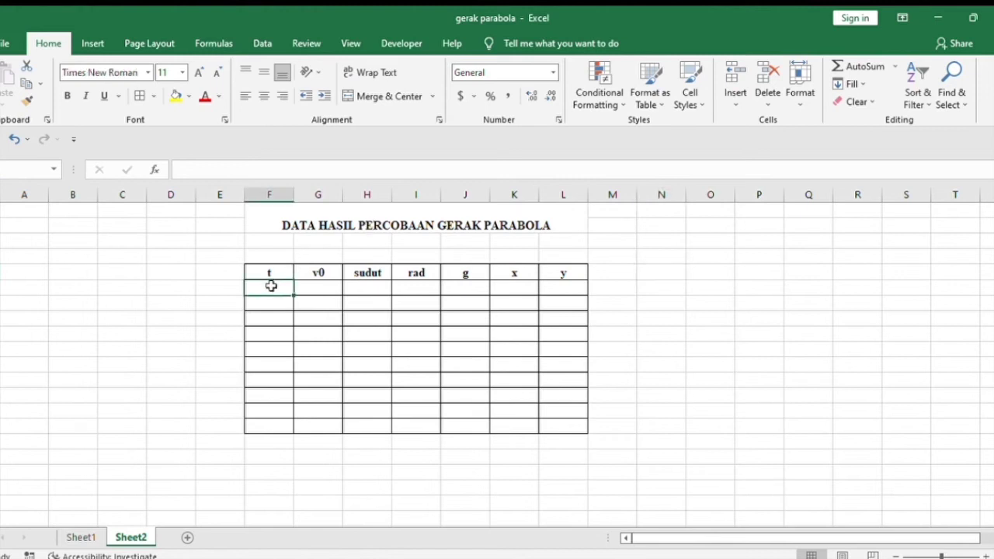
pyautogui.click(72, 537)
pyautogui.click(209, 312)
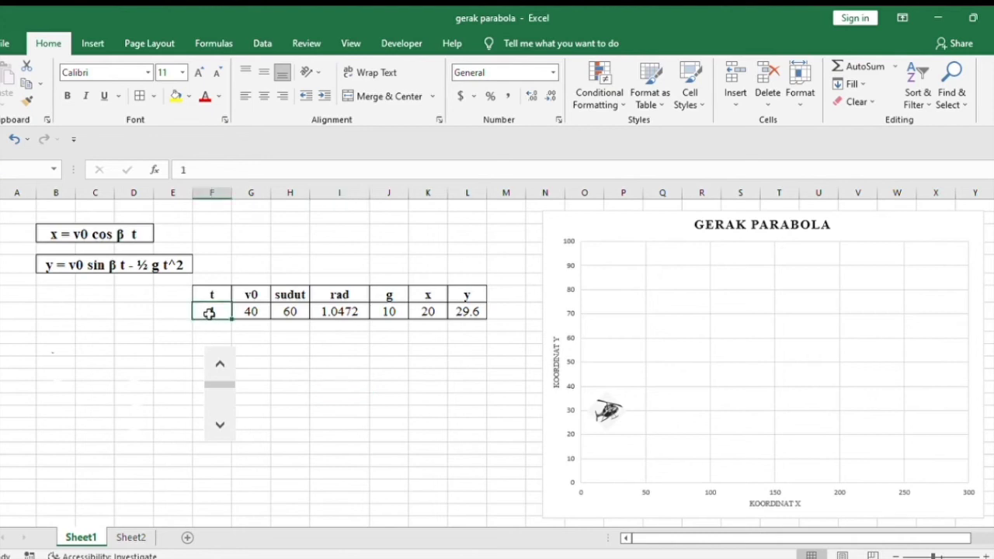
pyautogui.moveTo(209, 311); pyautogui.dragTo(459, 313)
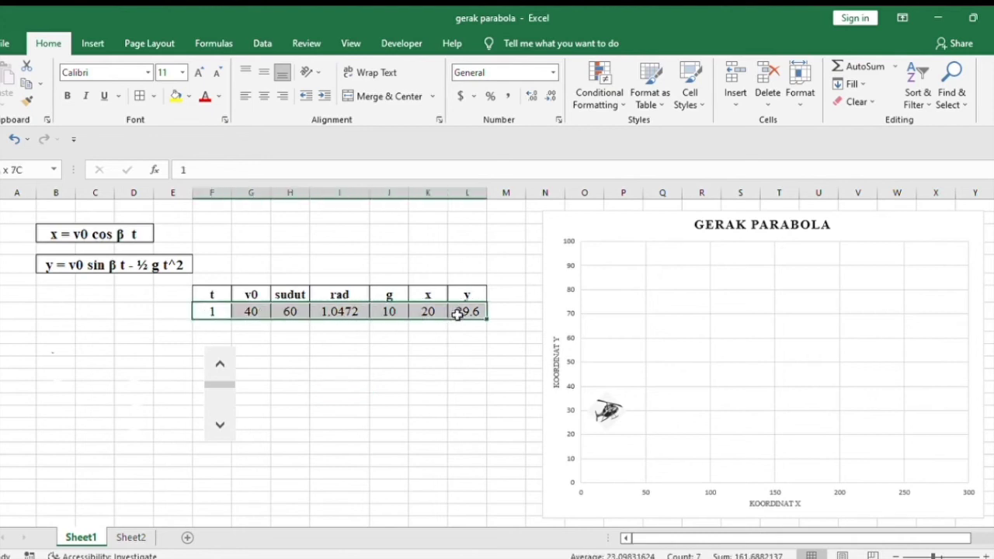
pyautogui.click(24, 83)
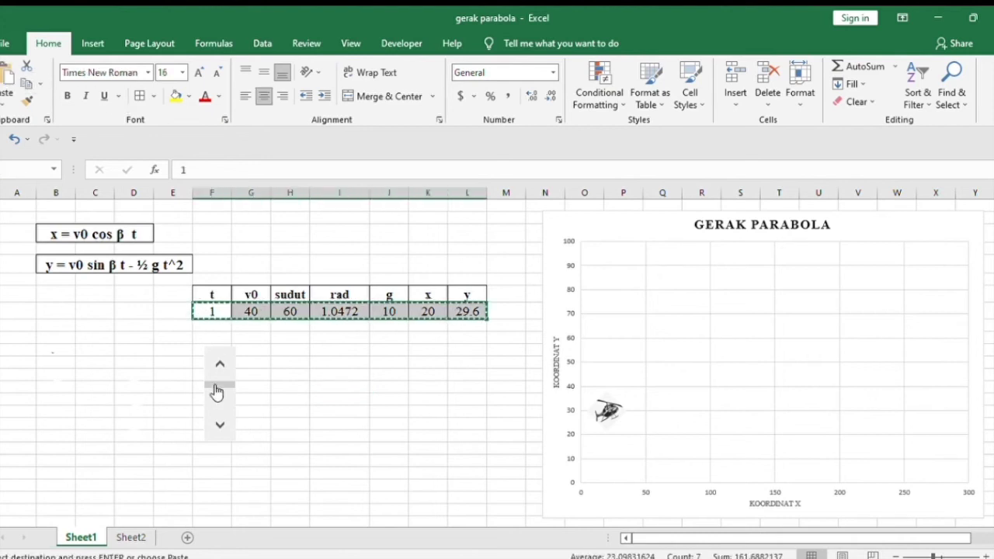
pyautogui.click(128, 538)
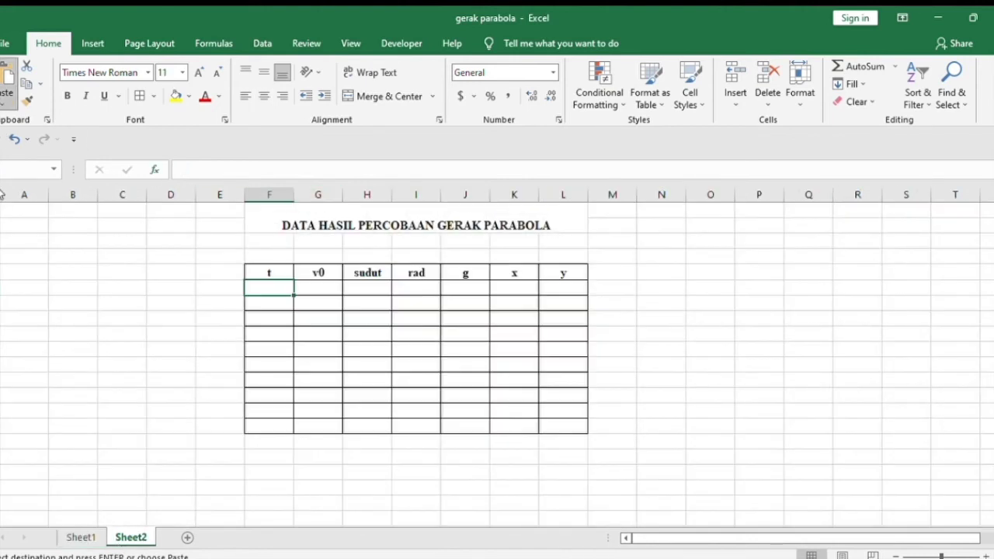
pyautogui.hotkey('ctrl', 'v')
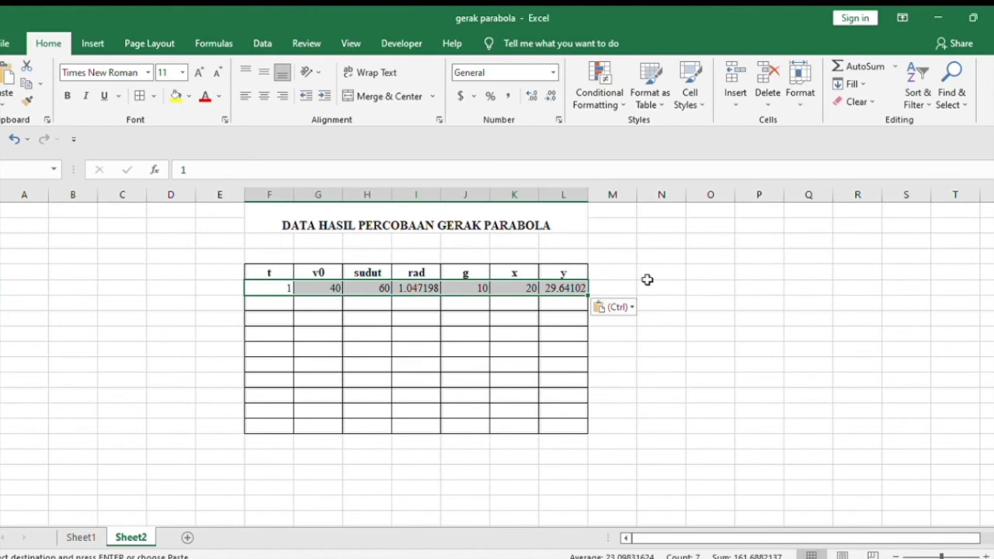
pyautogui.click(691, 314)
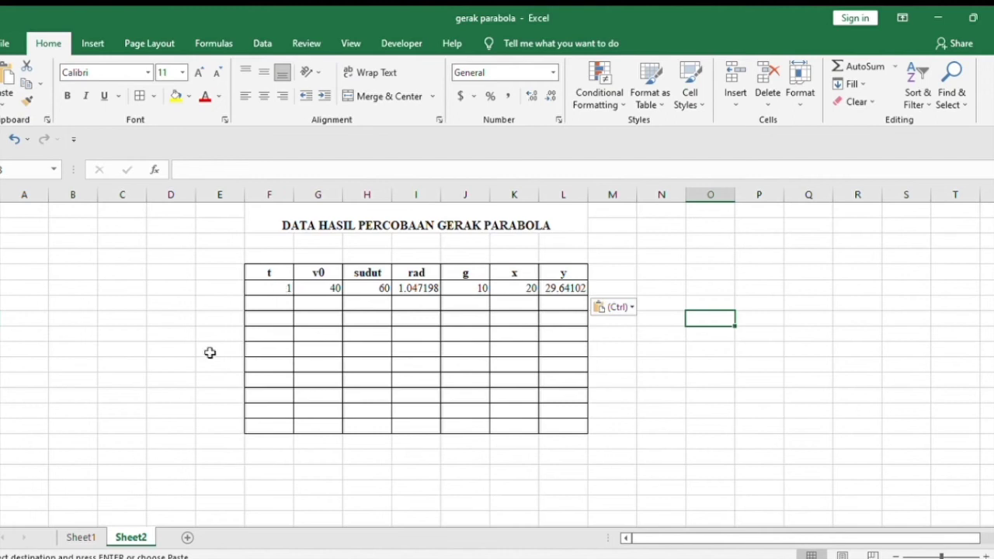
# Step: Advance the simulation time t to 2 on Sheet1 to move the helicopter along its trajectory
pyautogui.click(82, 538)
pyautogui.click(277, 341)
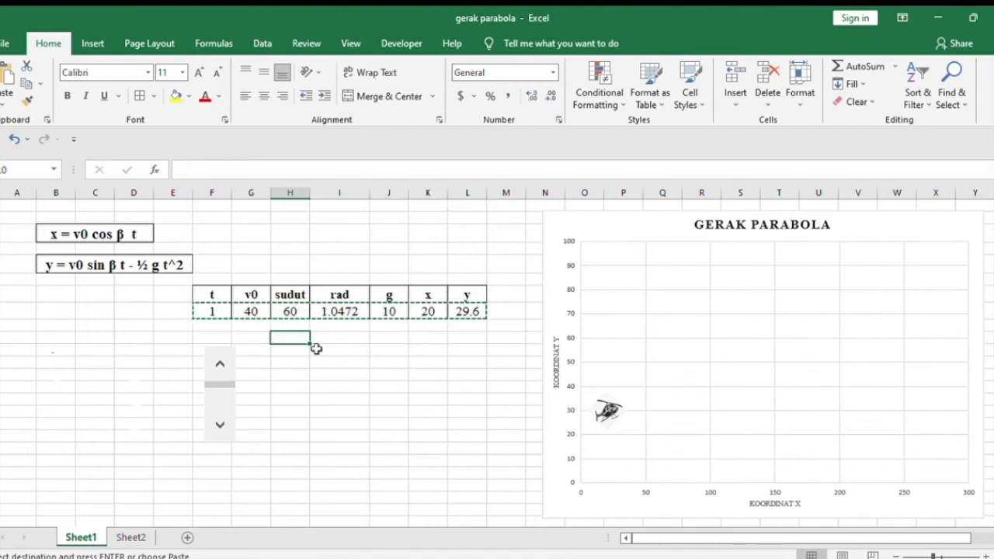
pyautogui.doubleClick(315, 346)
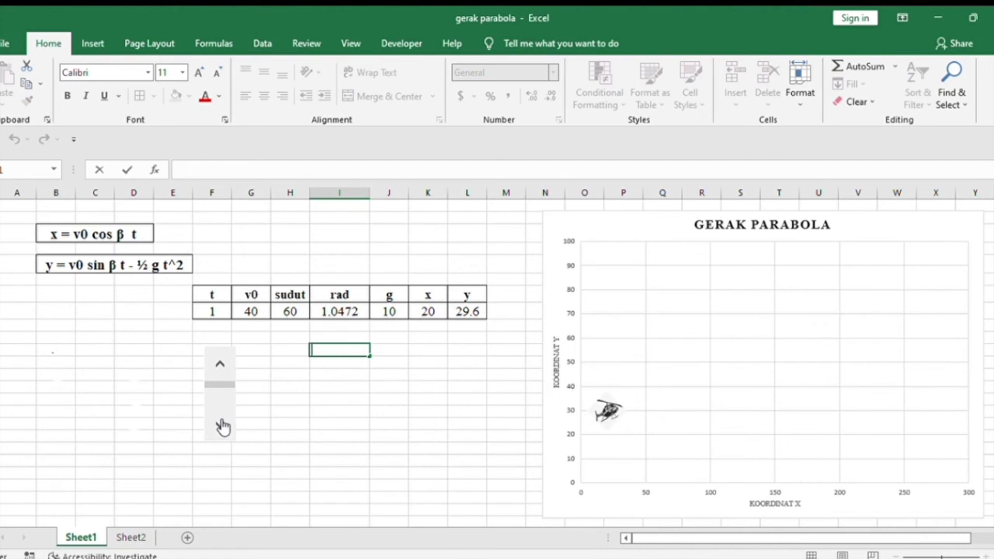
pyautogui.click(222, 426)
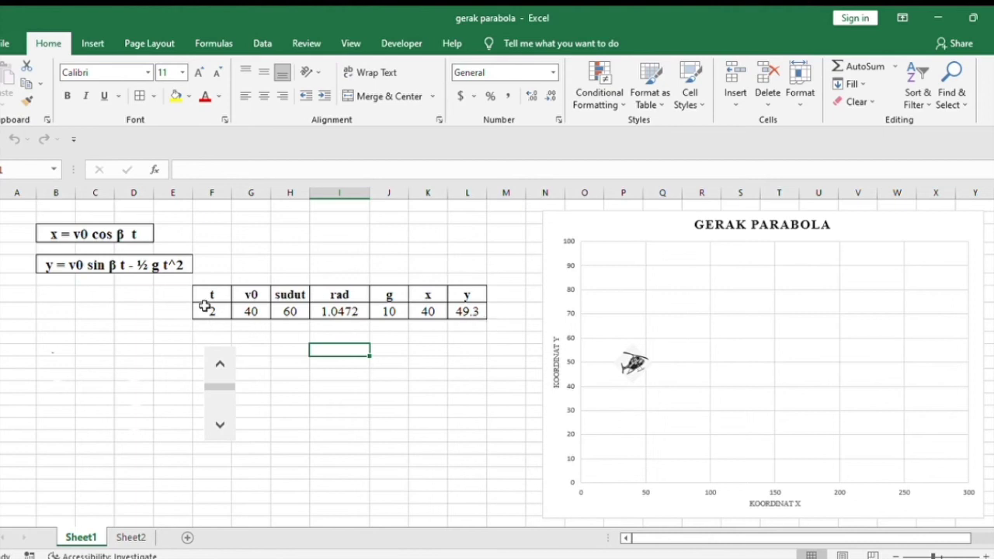
# Step: Compare the current simulation row on Sheet1 with the results table on Sheet2
pyautogui.click(131, 537)
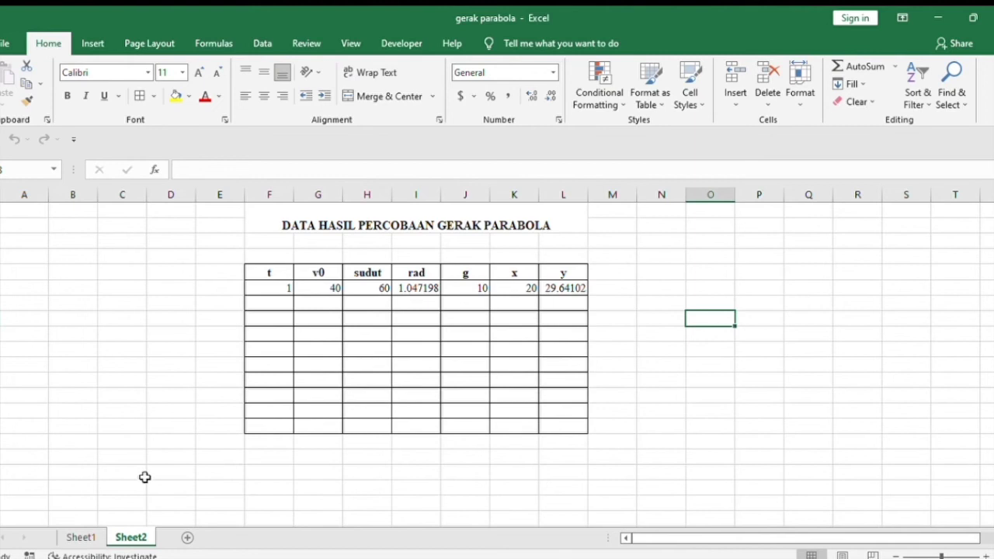
pyautogui.click(81, 537)
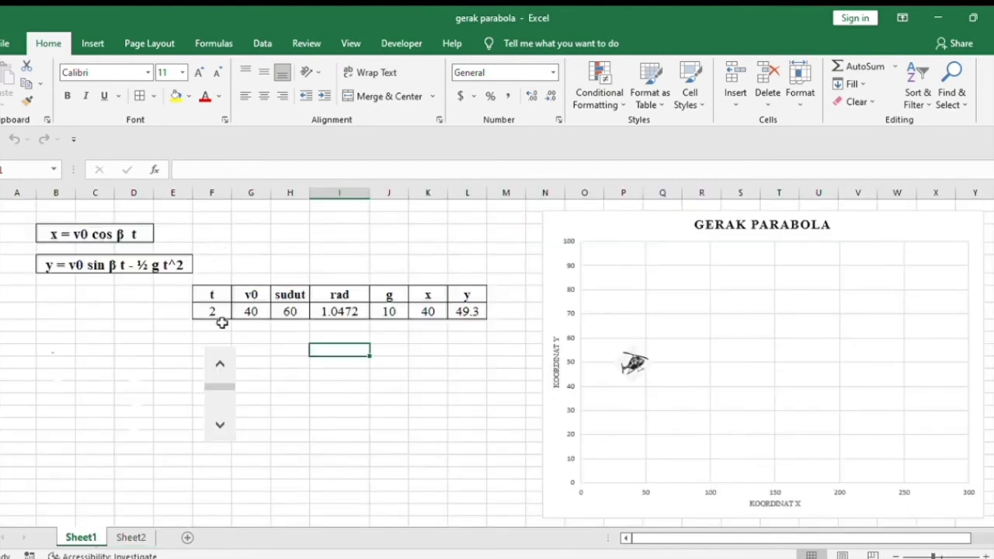
pyautogui.click(131, 537)
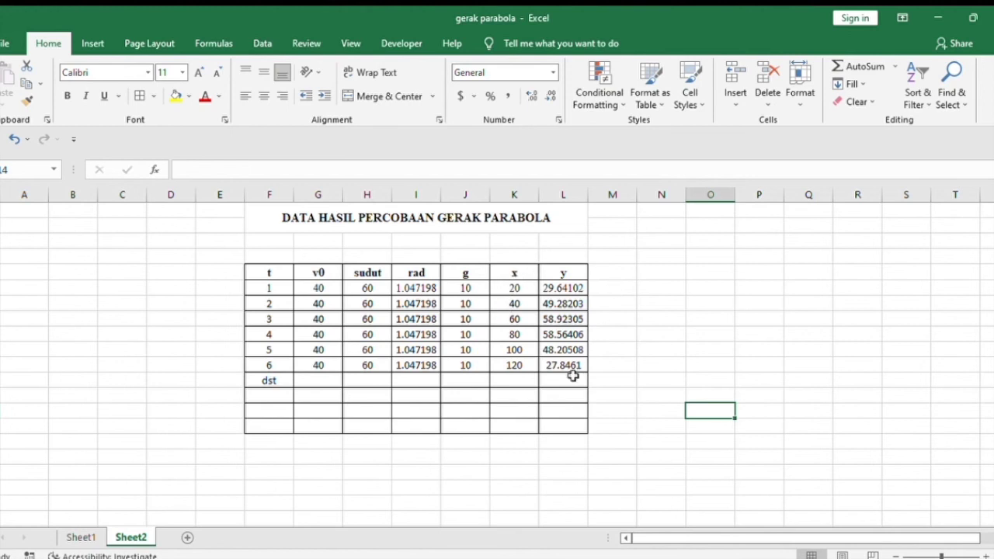
# Step: Reset the time t to 0 on Sheet1 and replay the helicopter's trajectory one step at a time up to t = 6
pyautogui.click(92, 536)
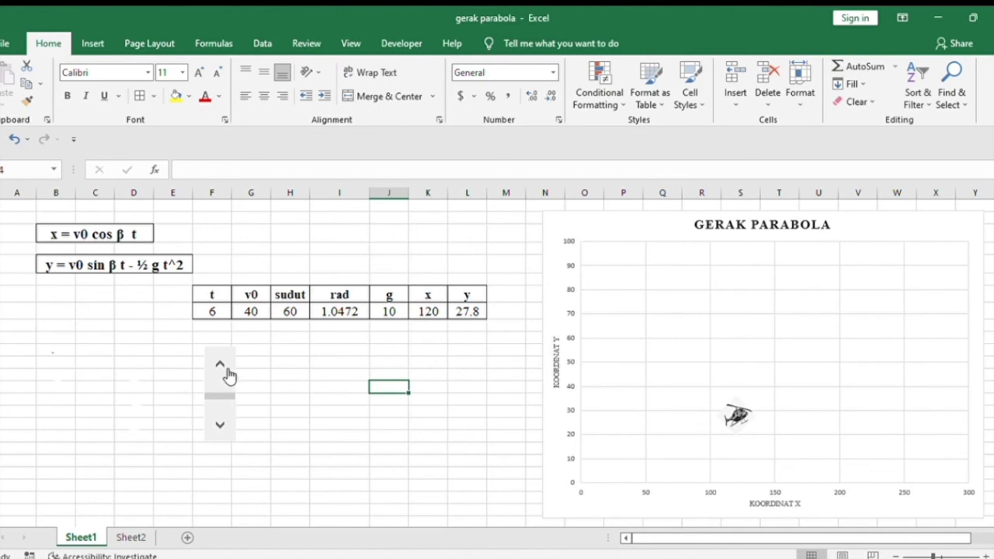
pyautogui.moveTo(216, 396); pyautogui.dragTo(219, 368)
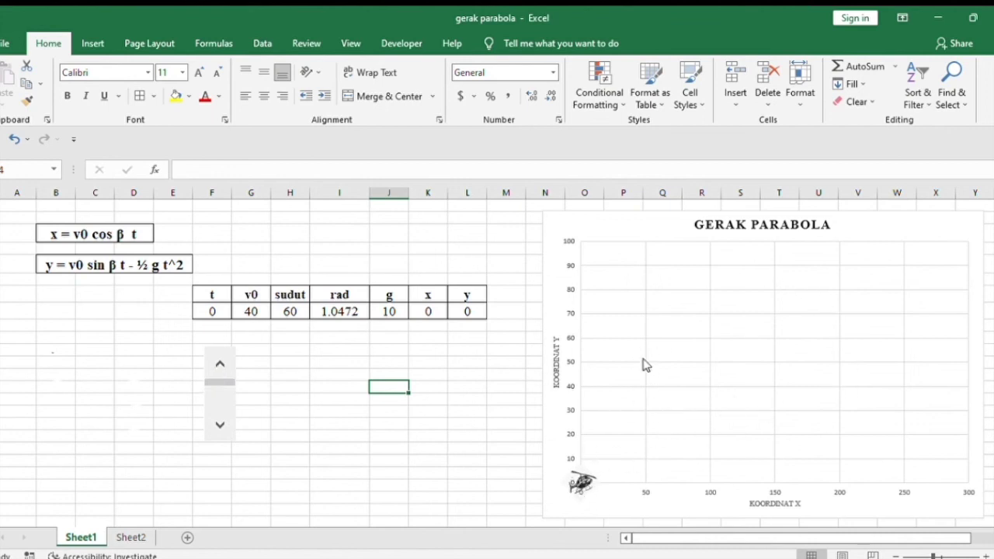
pyautogui.click(219, 429)
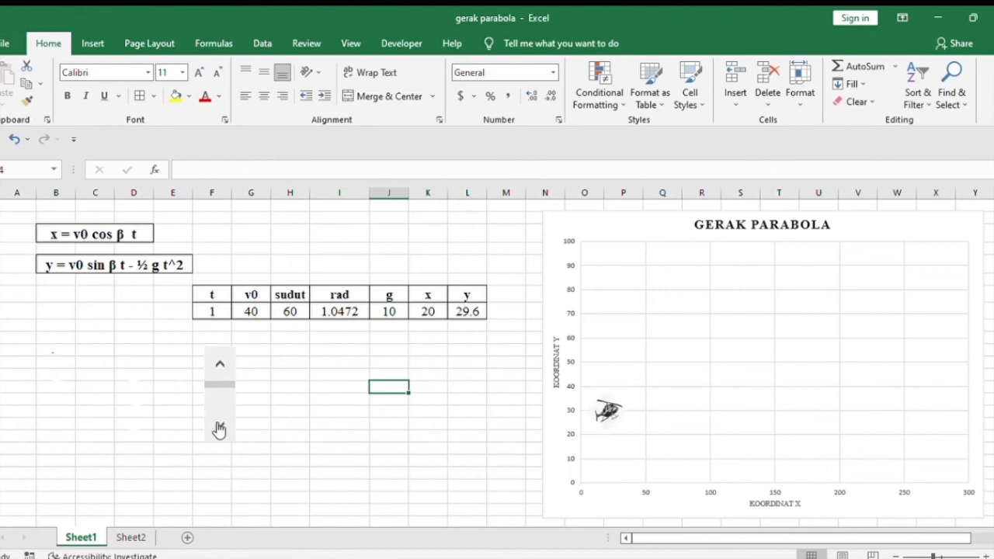
pyautogui.click(219, 429)
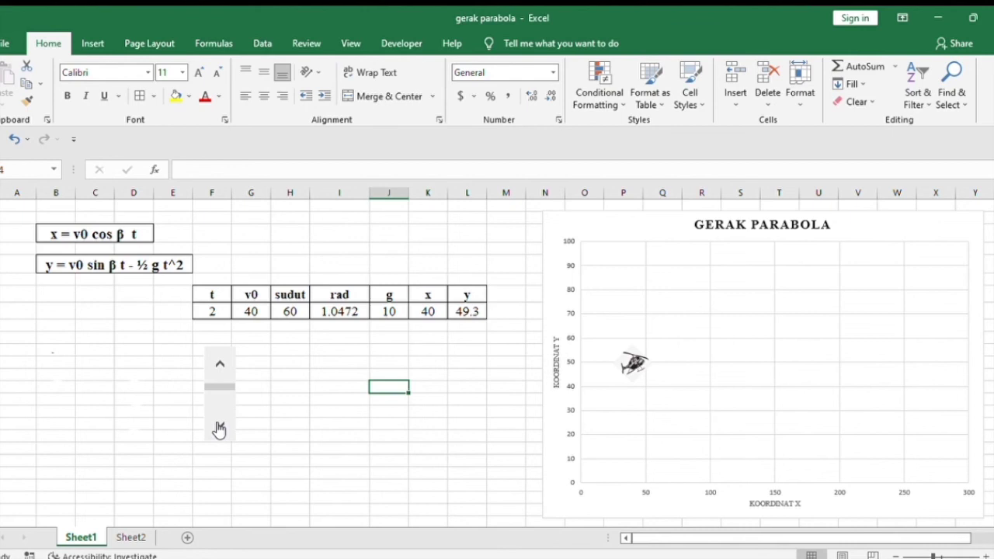
pyautogui.click(219, 429)
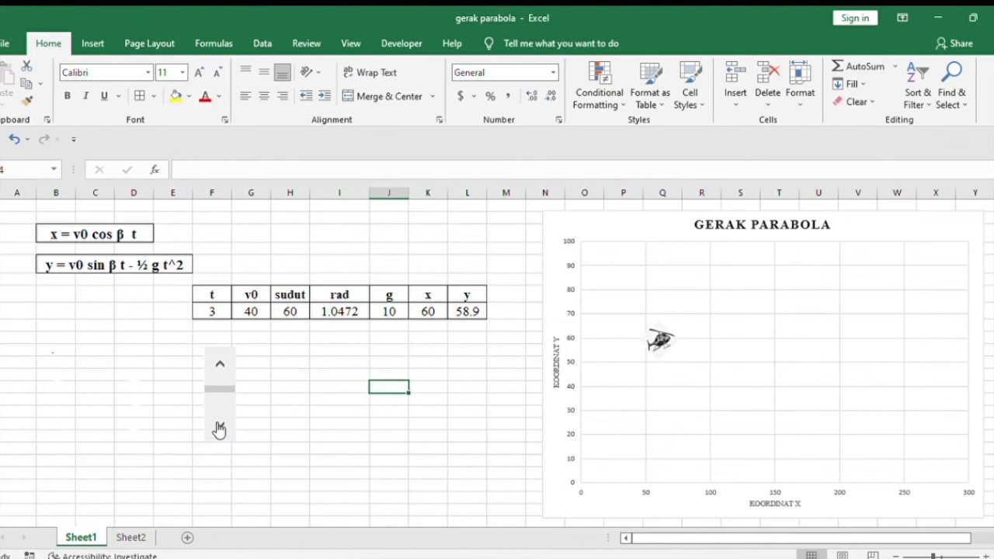
pyautogui.click(219, 429)
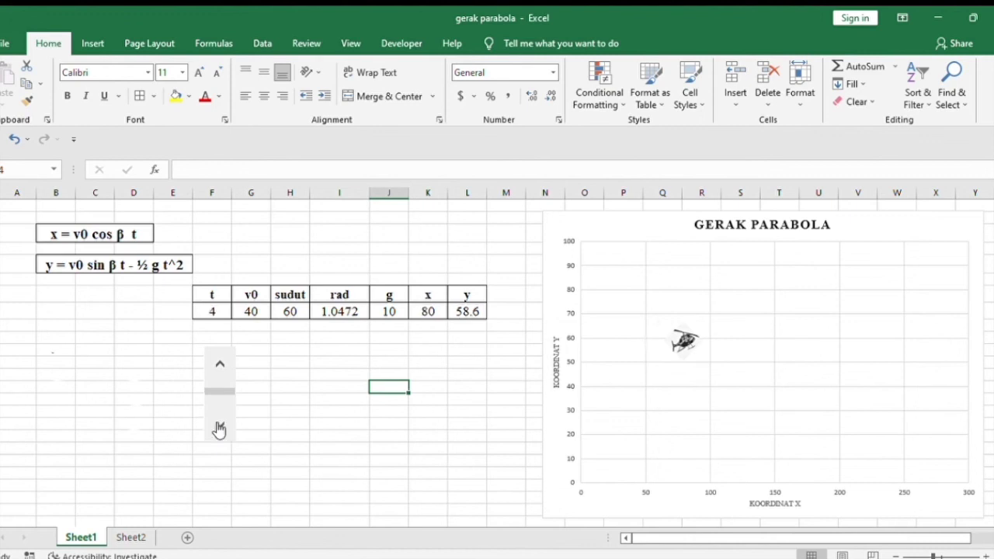
pyautogui.click(219, 429)
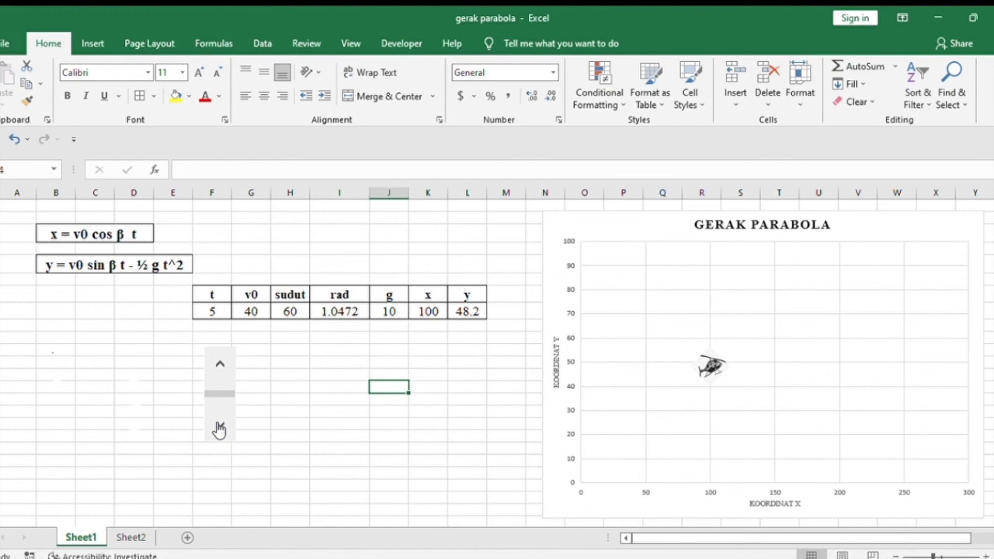
pyautogui.click(218, 429)
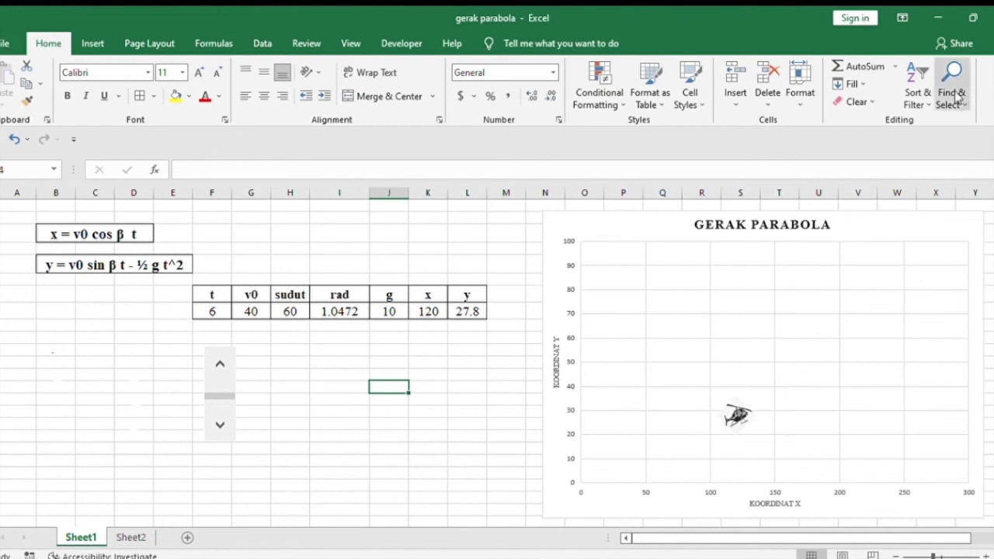
pyautogui.press('Down')
pyautogui.press('Down')
pyautogui.press('Down')
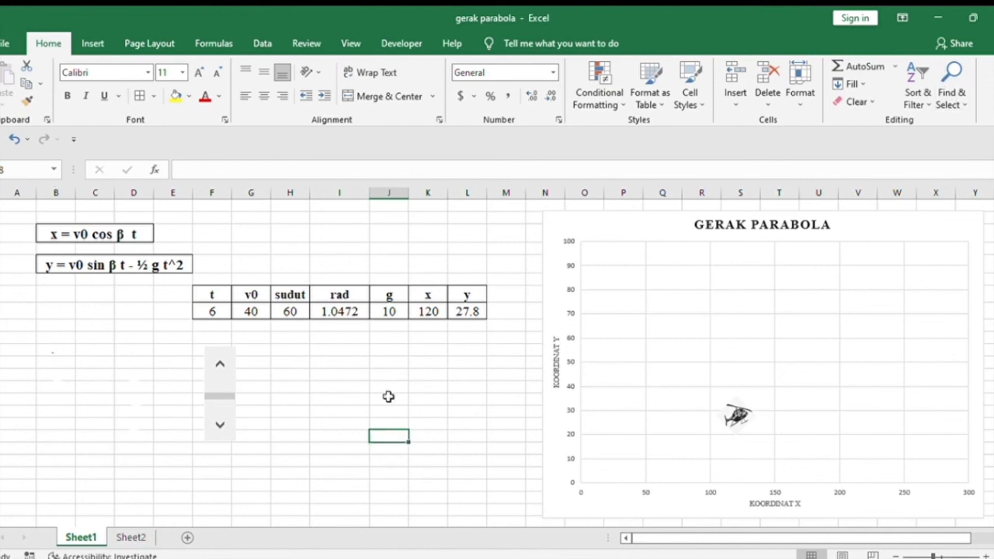